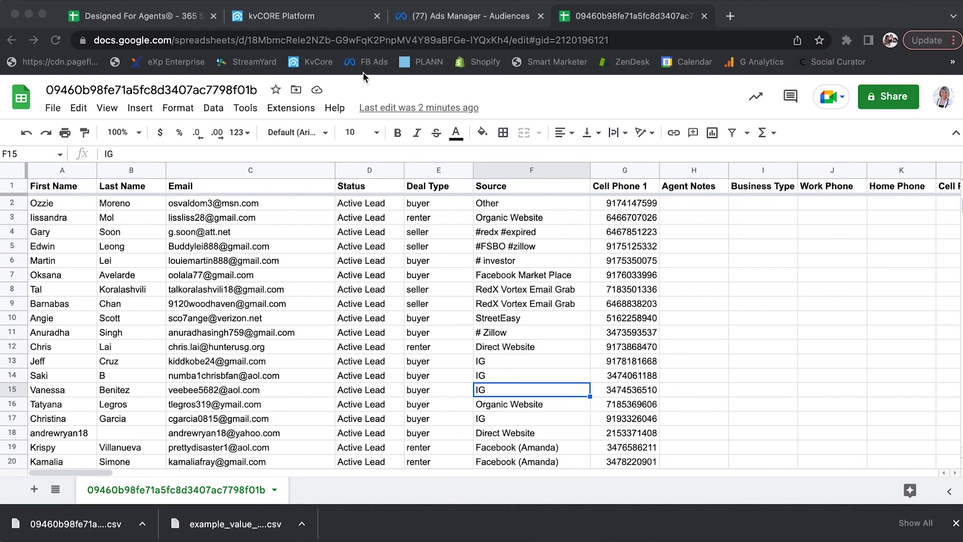
Leave the Google Sheets CRM list and switch to the Ads Manager audiences page
click(479, 15)
Close the half-finished custom audience dialog and go to Audiences through All tools
click(484, 18)
click(703, 109)
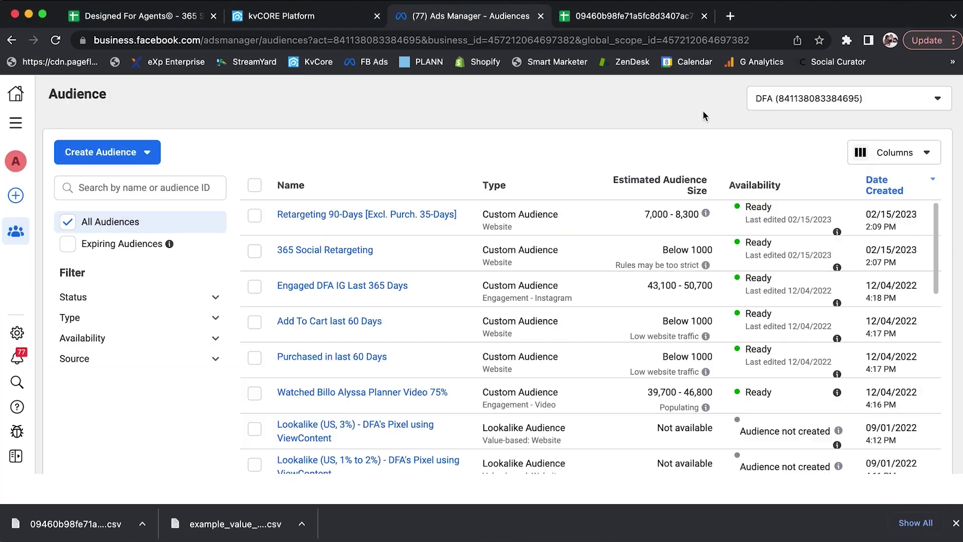
click(14, 131)
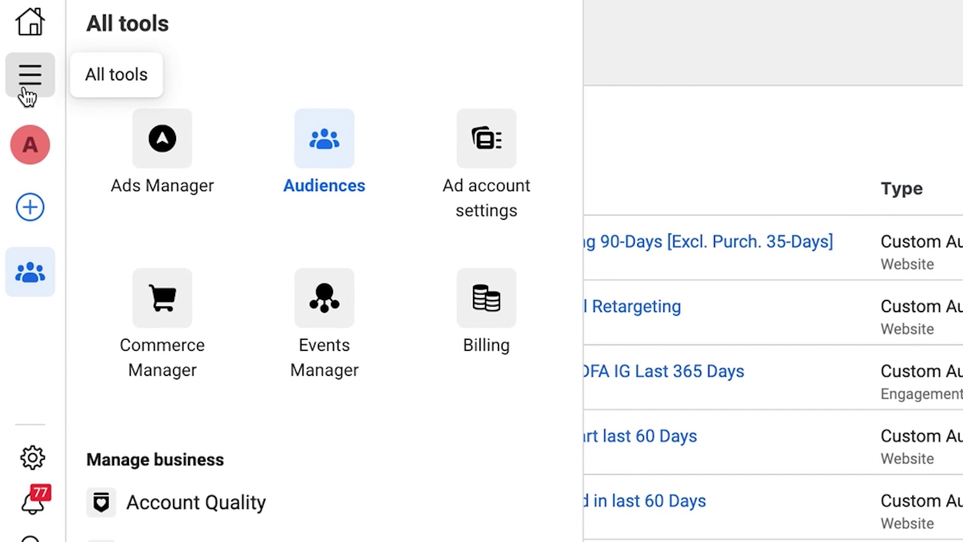
click(326, 151)
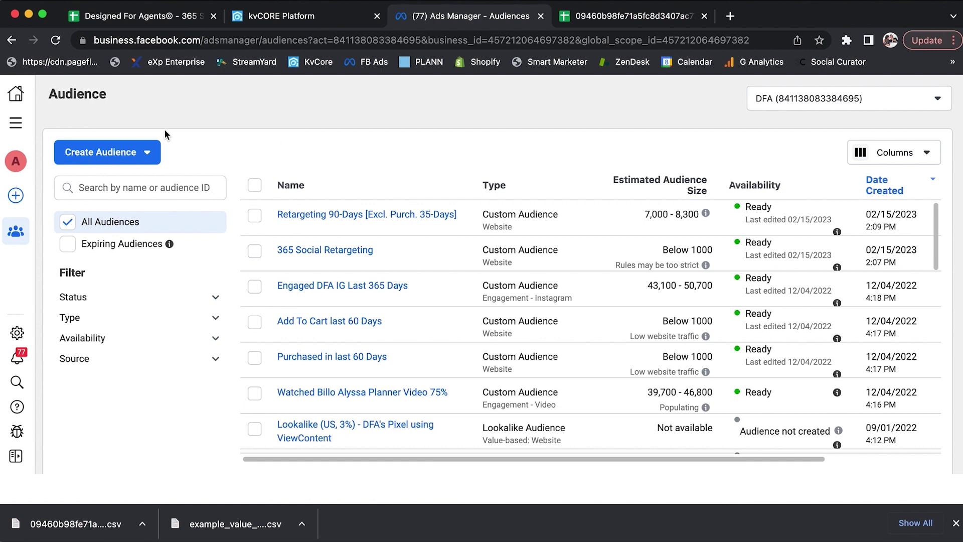
Start a new Custom Audience from the Create Audience menu
click(145, 156)
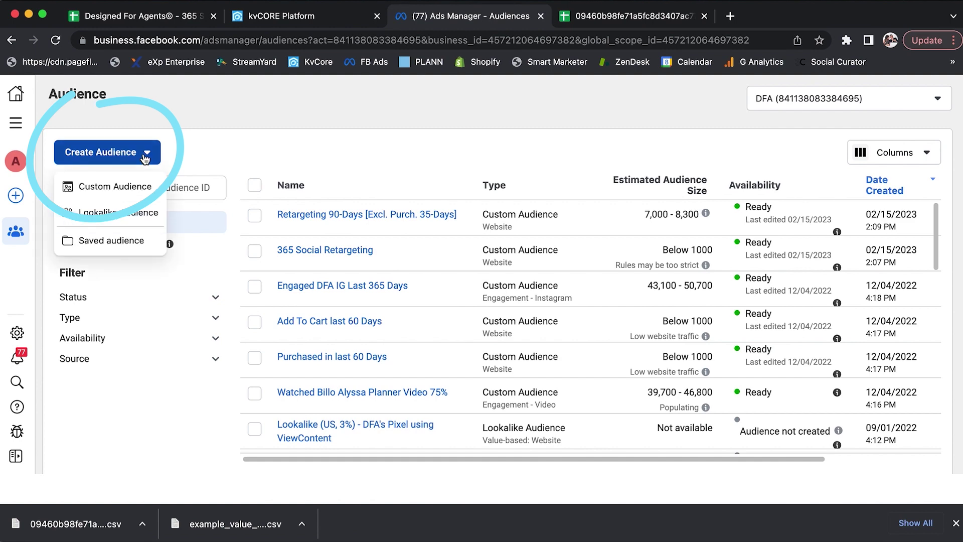
click(139, 187)
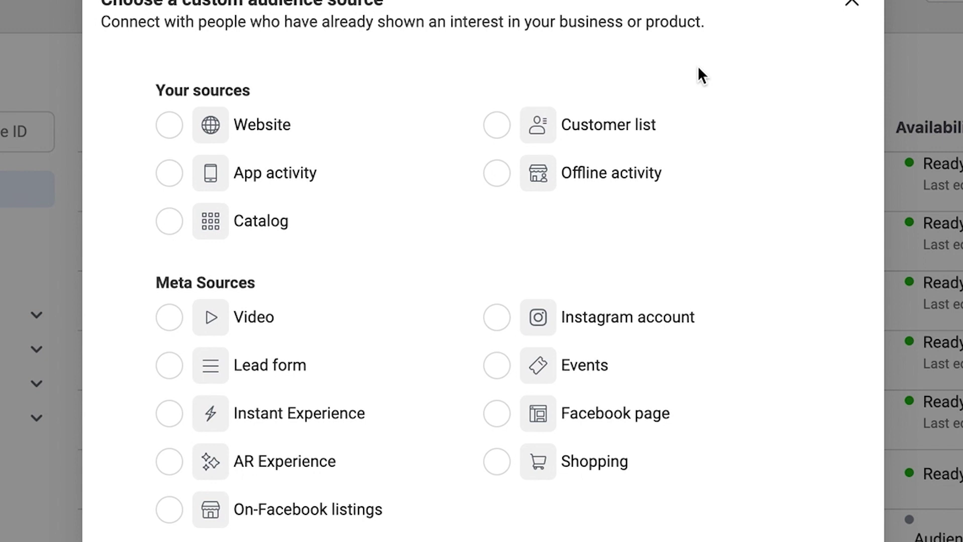
Choose Customer list as the audience source and review the list preparation guidance
click(645, 131)
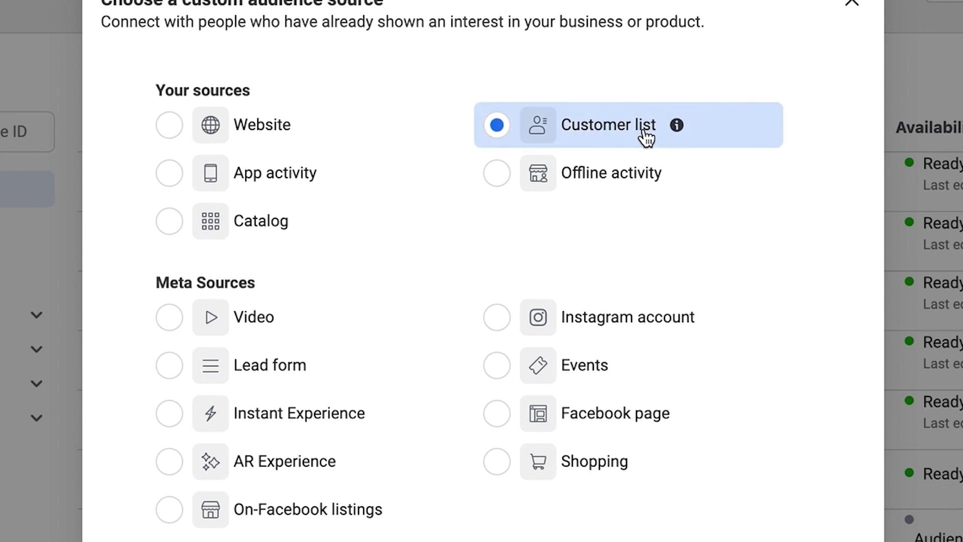
drag(159, 88, 294, 88)
click(294, 88)
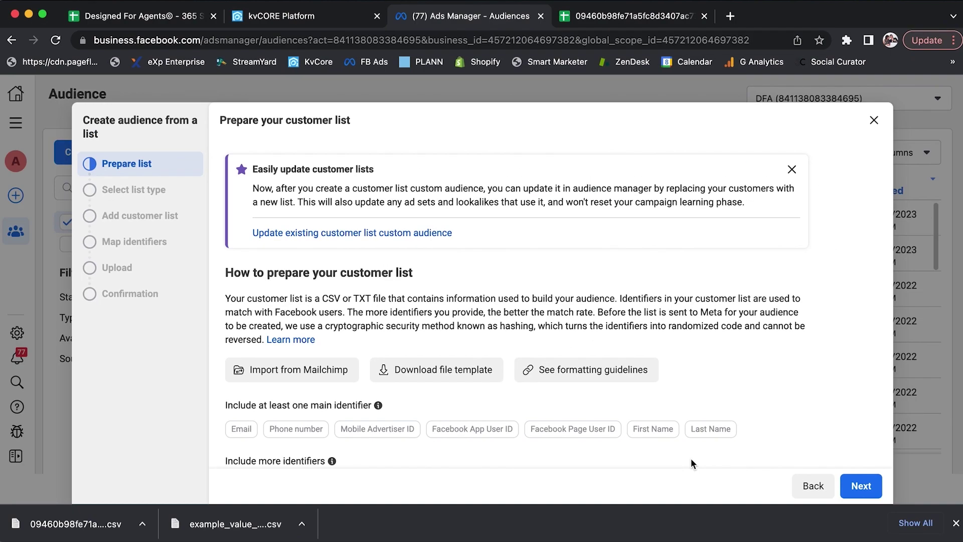
scroll(752, 365, down, 1)
scroll(752, 365, up, 1)
scroll(325, 310, down, 1)
Download the customer list file template and advance to the Select list type step
drag(308, 225, 413, 225)
click(457, 224)
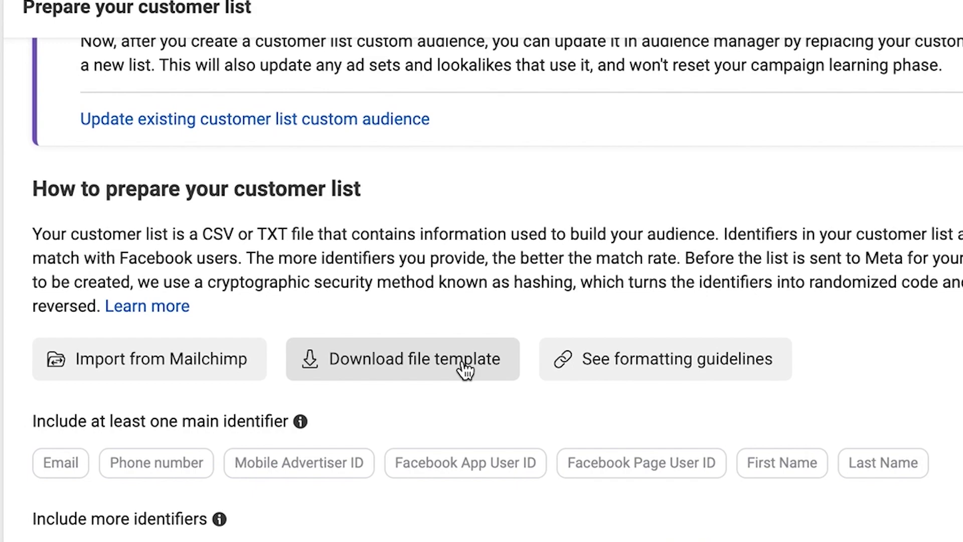
click(466, 372)
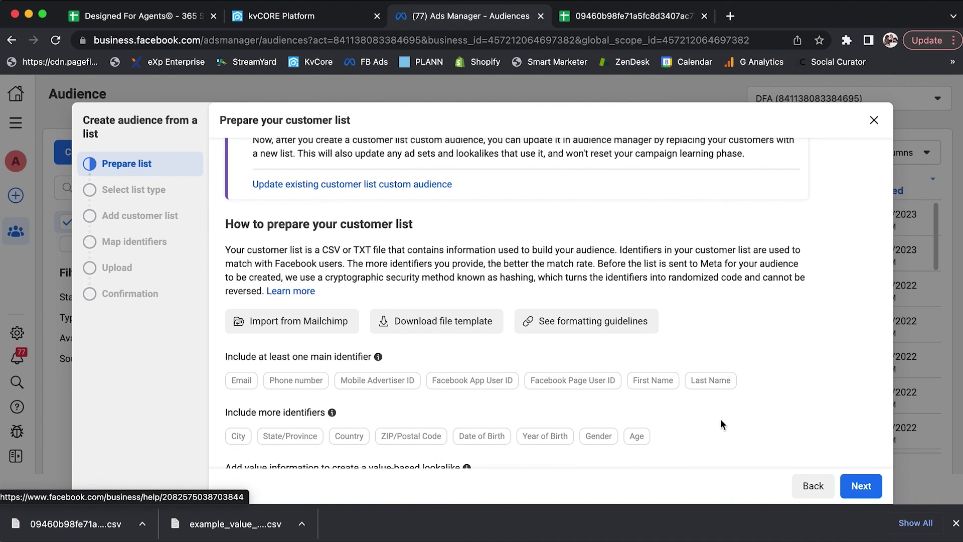
click(867, 487)
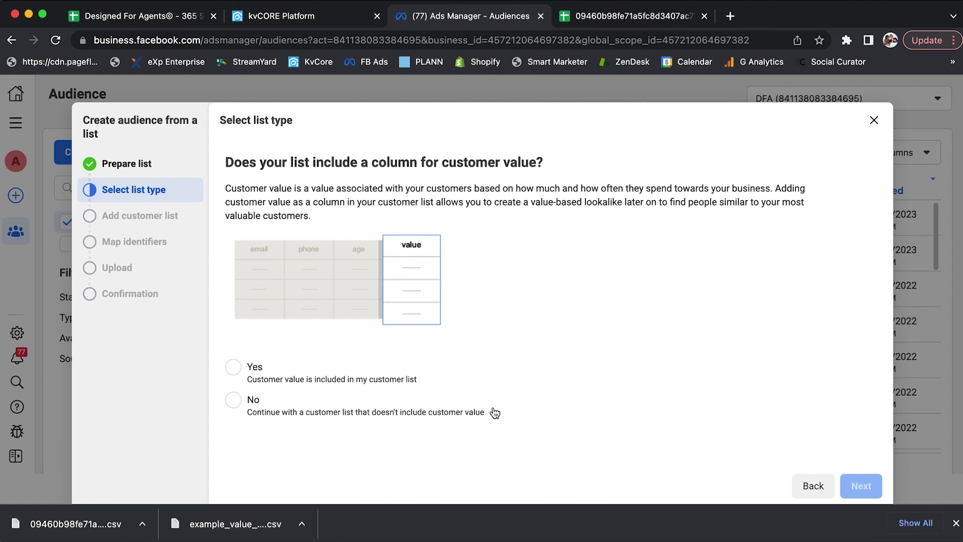
Mark the list as having no customer value column and attach the CRM CSV file
click(274, 412)
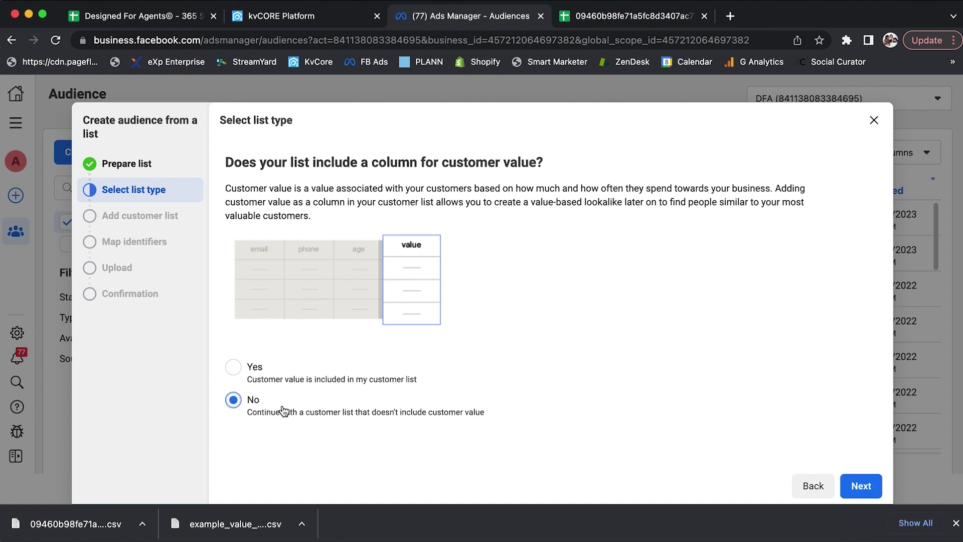
click(861, 489)
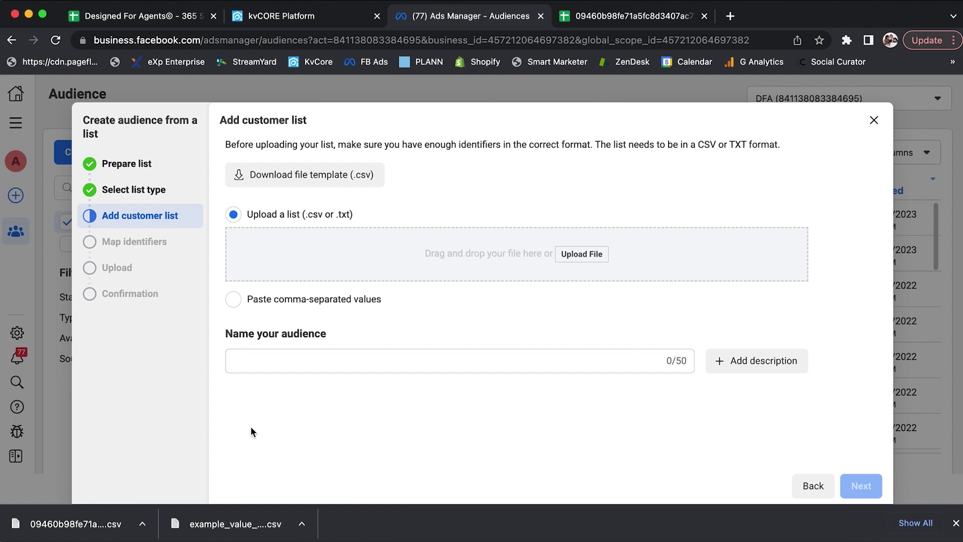
drag(80, 531, 564, 258)
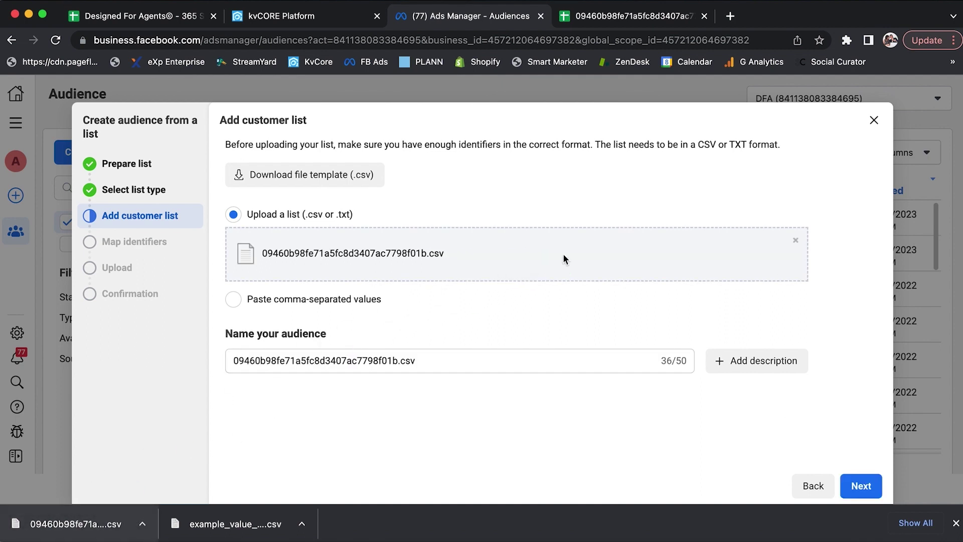
Rename the audience to '0323 CRM List Upload' and continue to identifier mapping
double_click(435, 367)
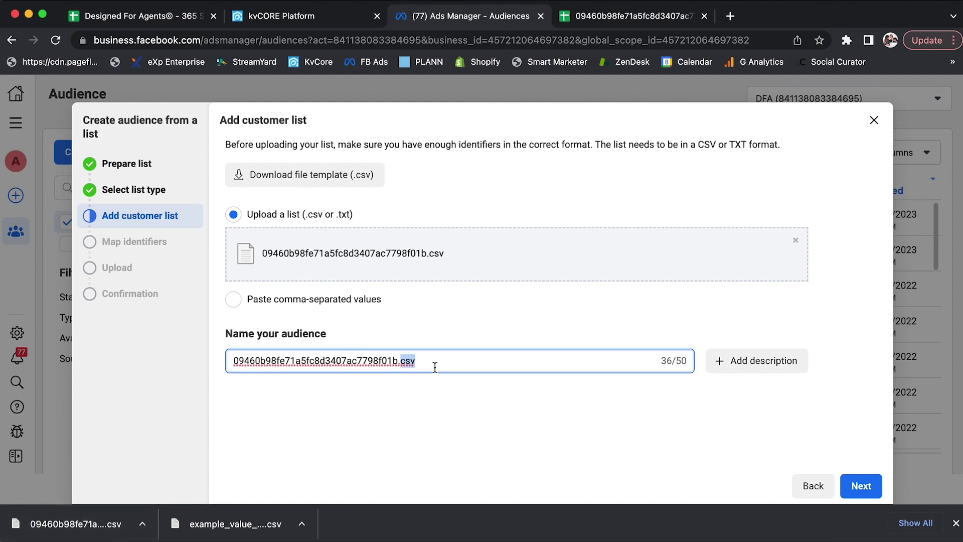
key(super+a)
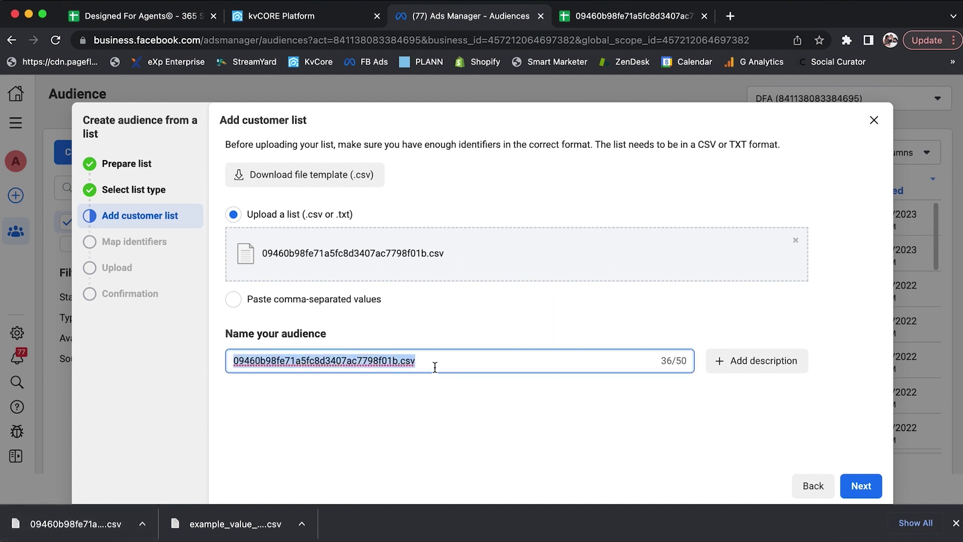
text(0323)
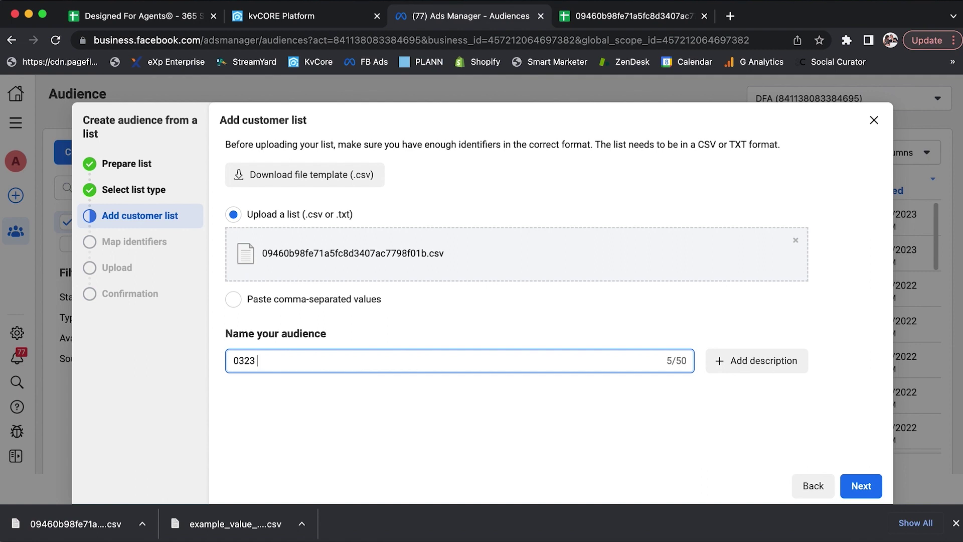
text(CRM List Upload)
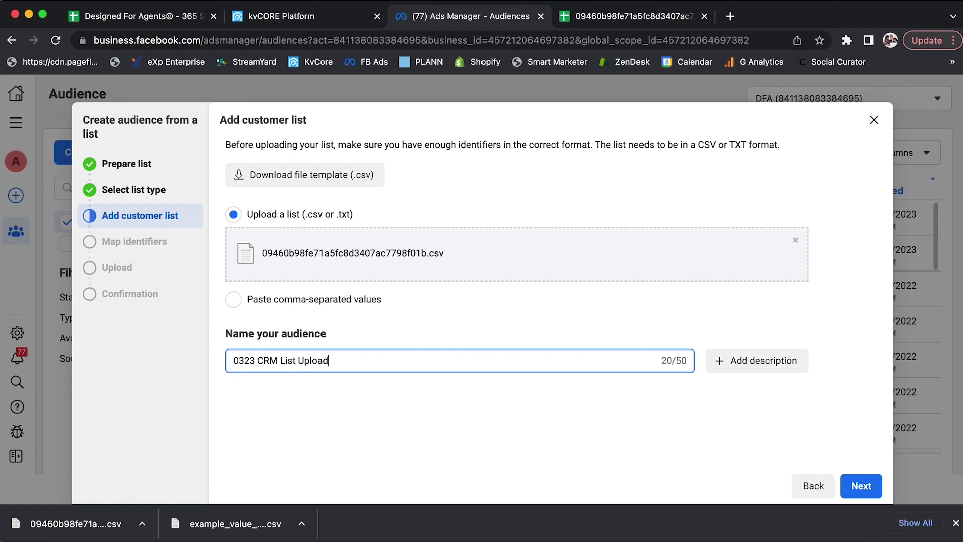
click(862, 486)
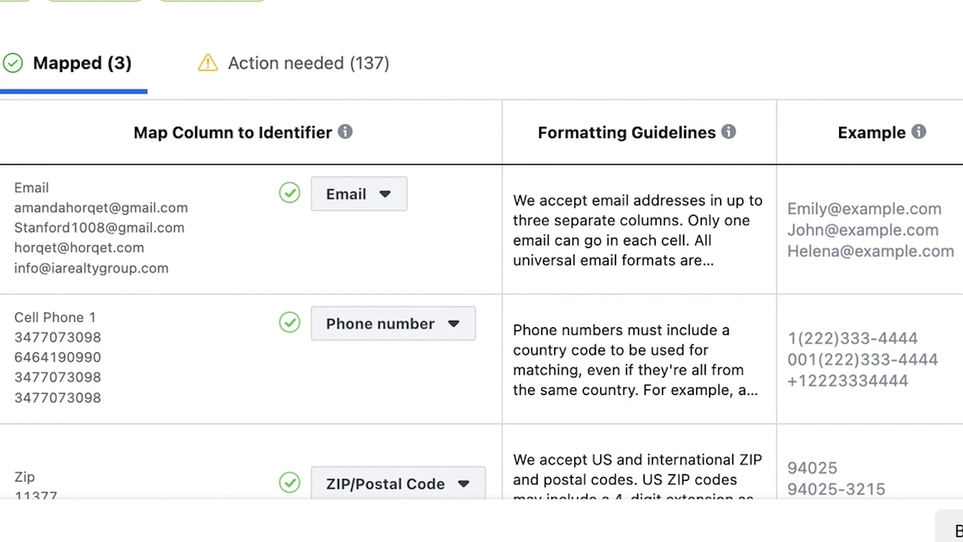
Review the Map identifiers table for the Email, Phone number and ZIP/Postal Code mappings
scroll(482, 250, down, 3)
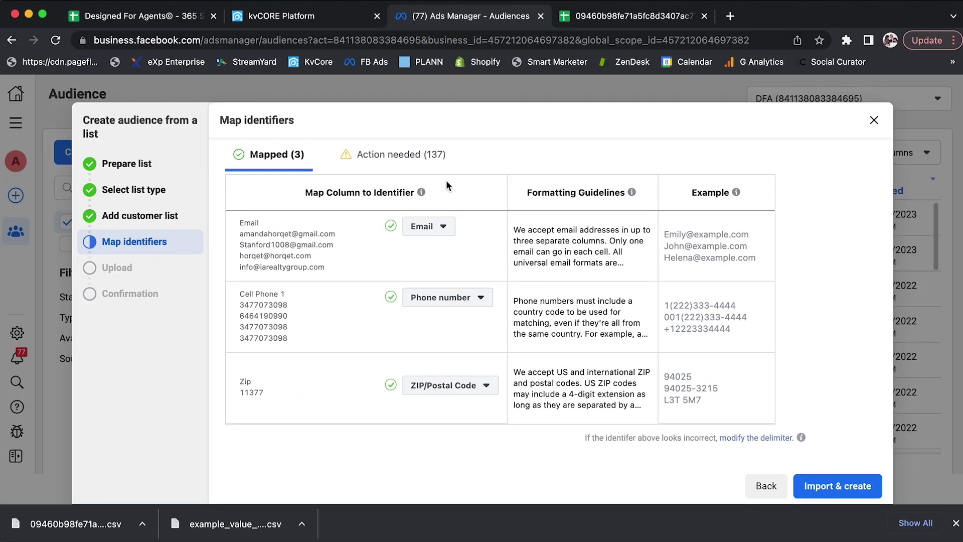
scroll(446, 185, up, 2)
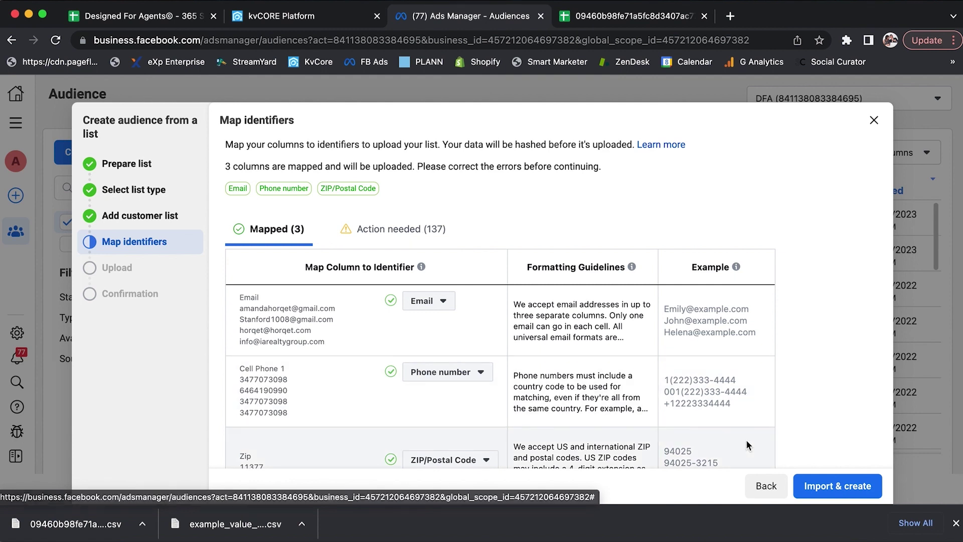
scroll(810, 434, down, 3)
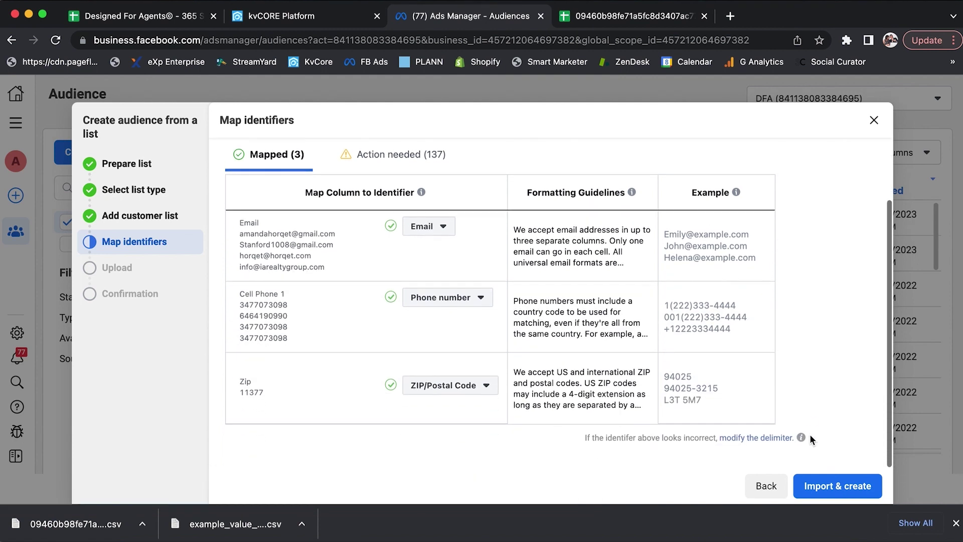
Import and create the audience, confirming 1,151 rows (100%) were hashed and uploaded
click(831, 487)
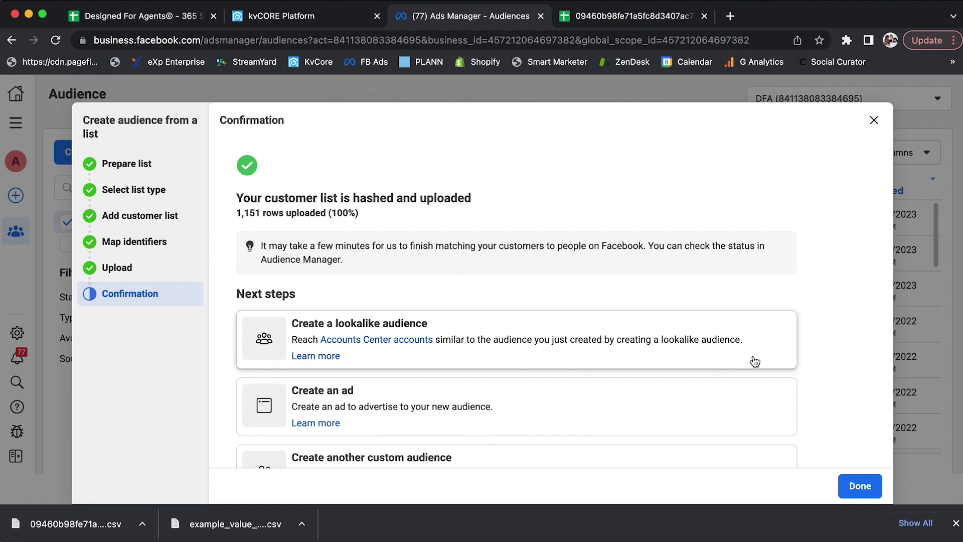
scroll(830, 273, down, 3)
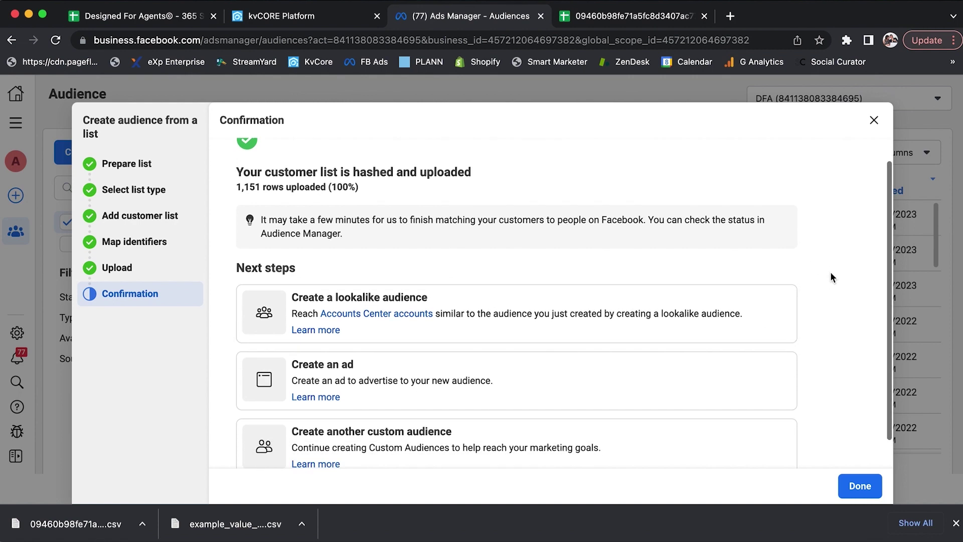
scroll(830, 274, up, 3)
scroll(831, 277, down, 2)
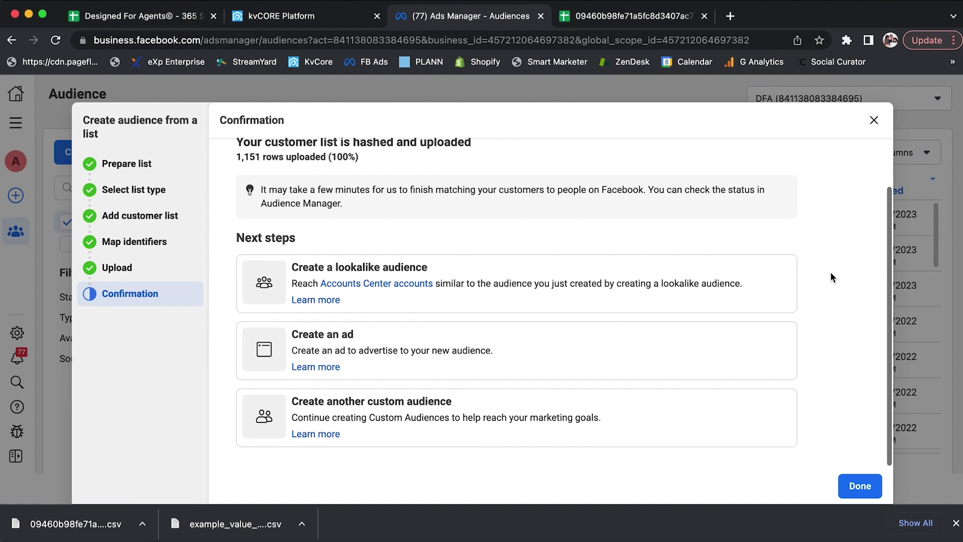